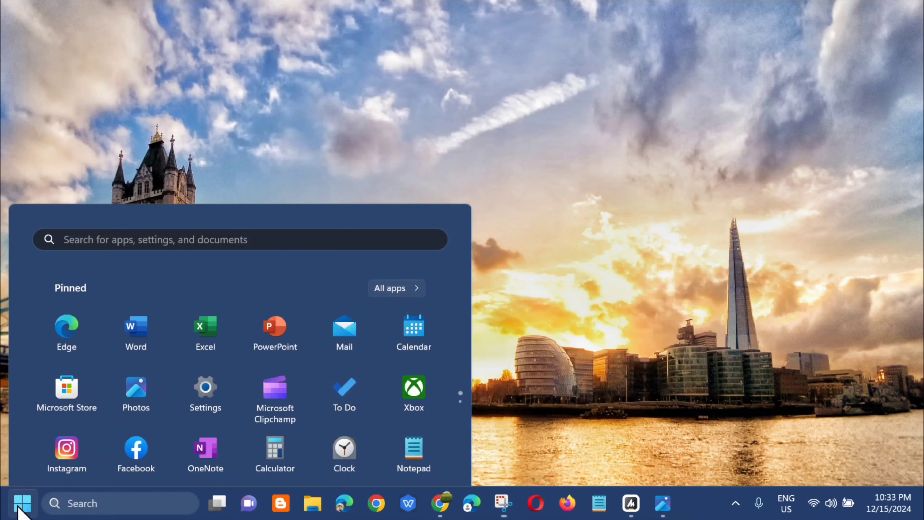
# - Search for the Troubleshoot settings, open them and go to the list of other troubleshooters
pyautogui.click(134, 71)
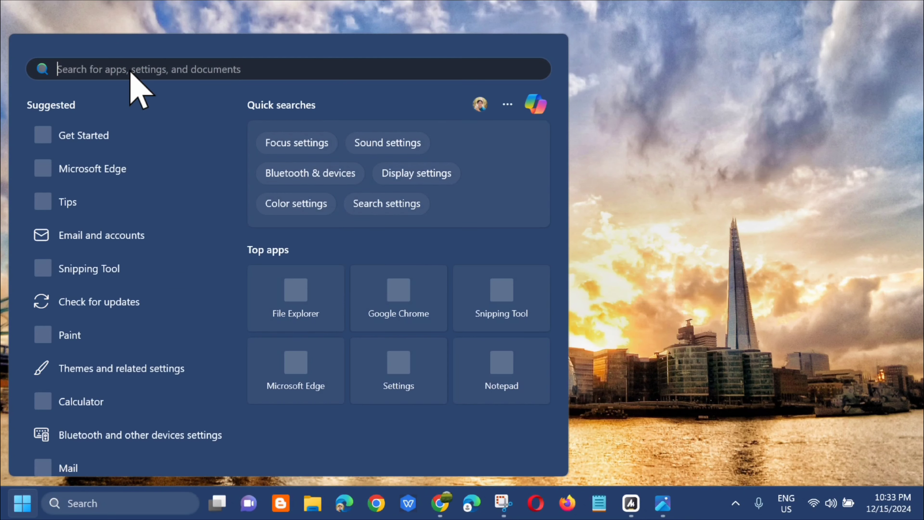
pyautogui.write('trouble')
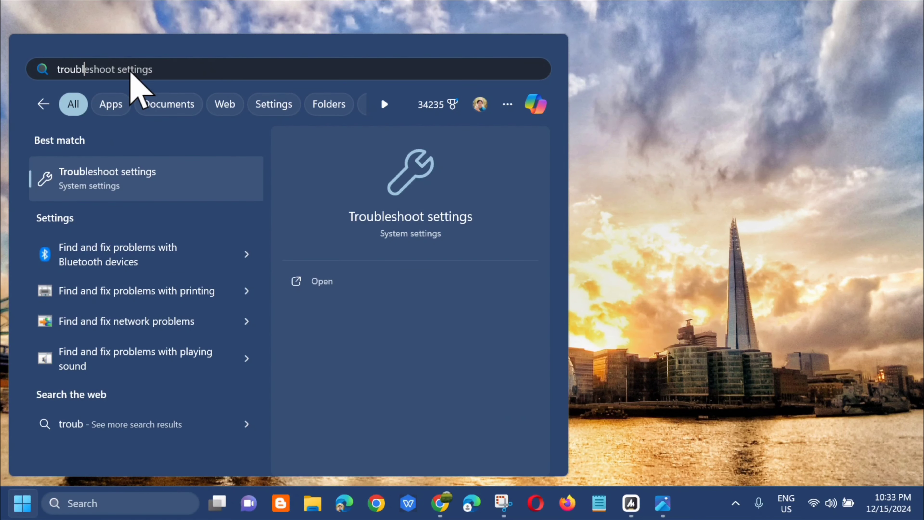
pyautogui.click(315, 281)
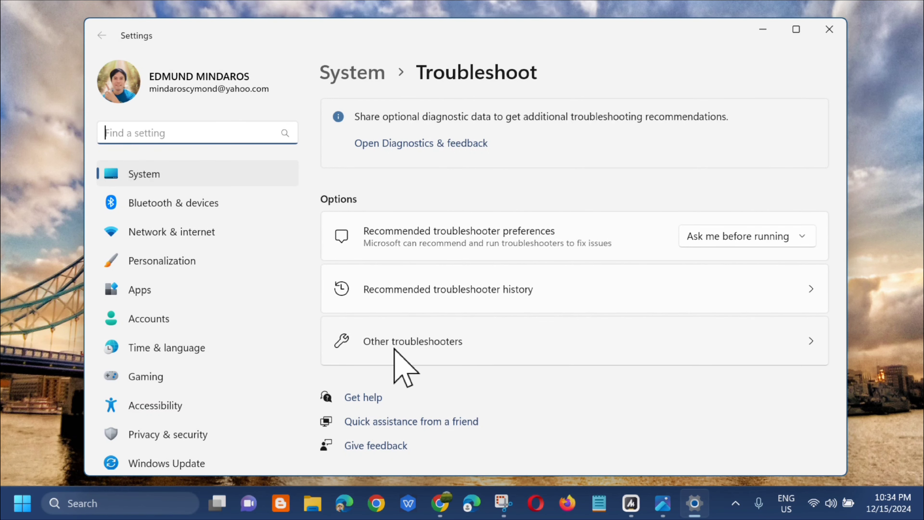
pyautogui.click(405, 347)
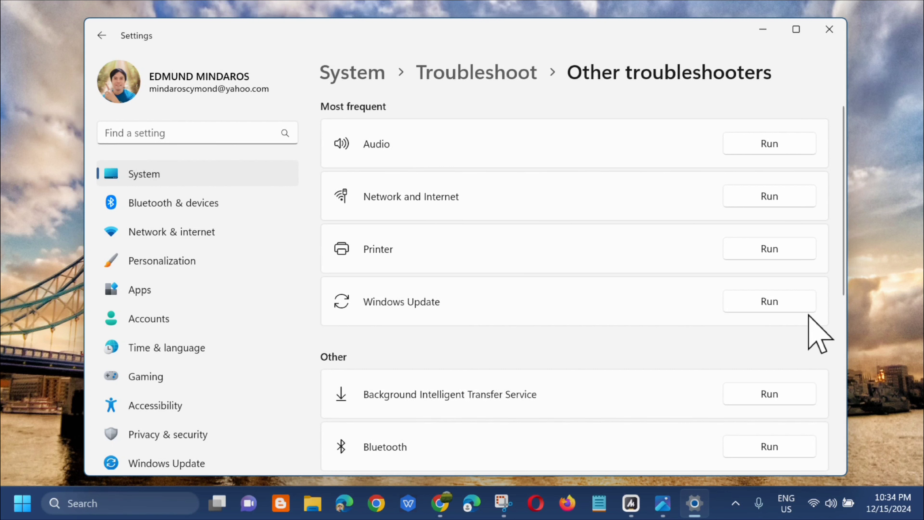
# - Run the Windows Update troubleshooter, dismiss its report once it completes and close Settings
pyautogui.click(769, 300)
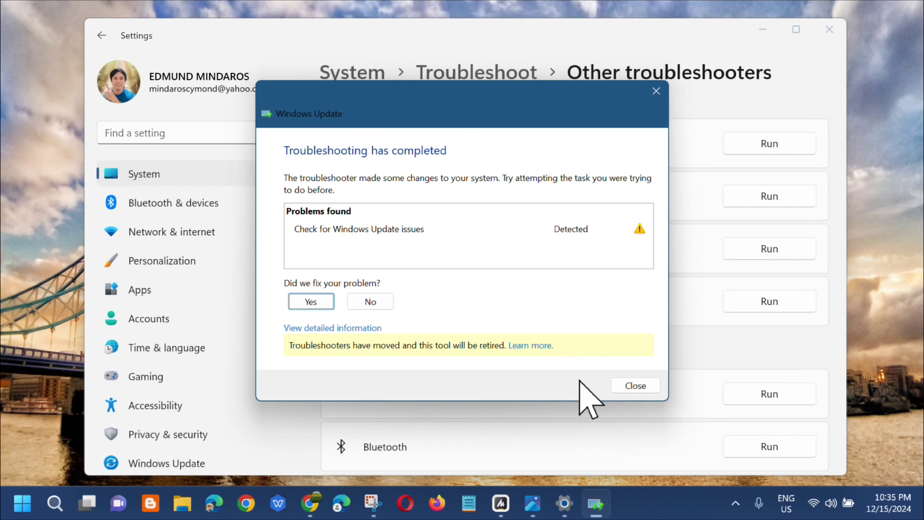
pyautogui.click(636, 386)
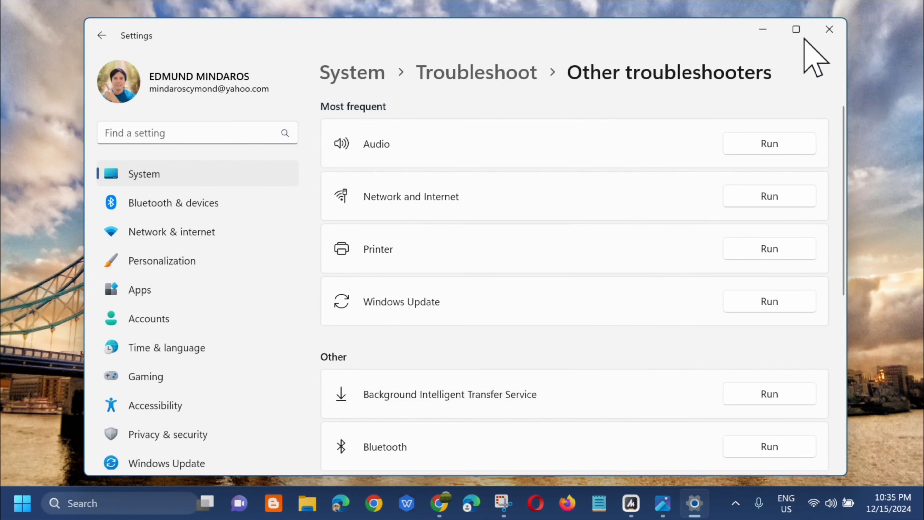
pyautogui.click(829, 30)
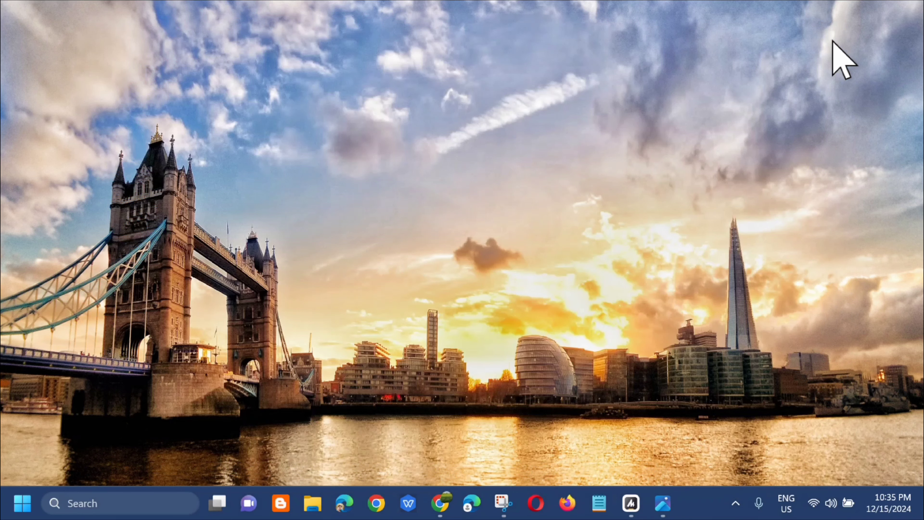
pyautogui.click(22, 503)
pyautogui.click(419, 454)
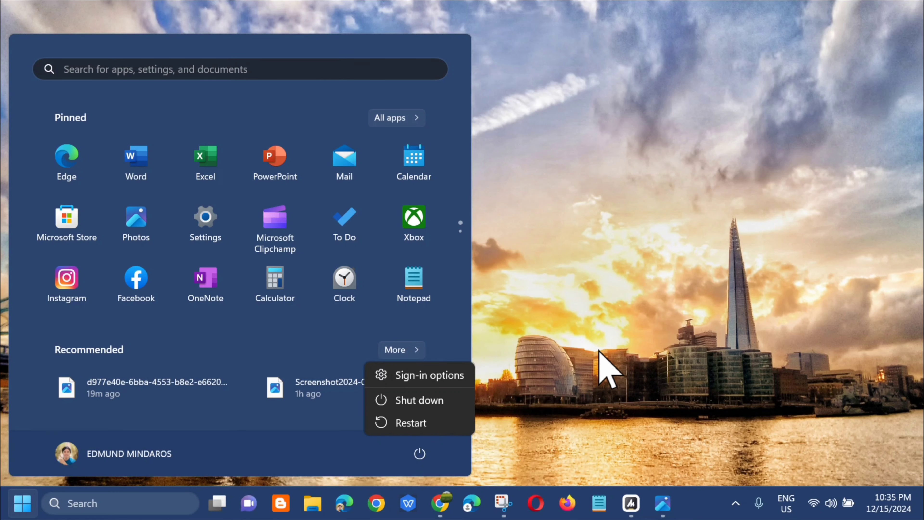
pyautogui.press('Escape')
pyautogui.click(585, 345)
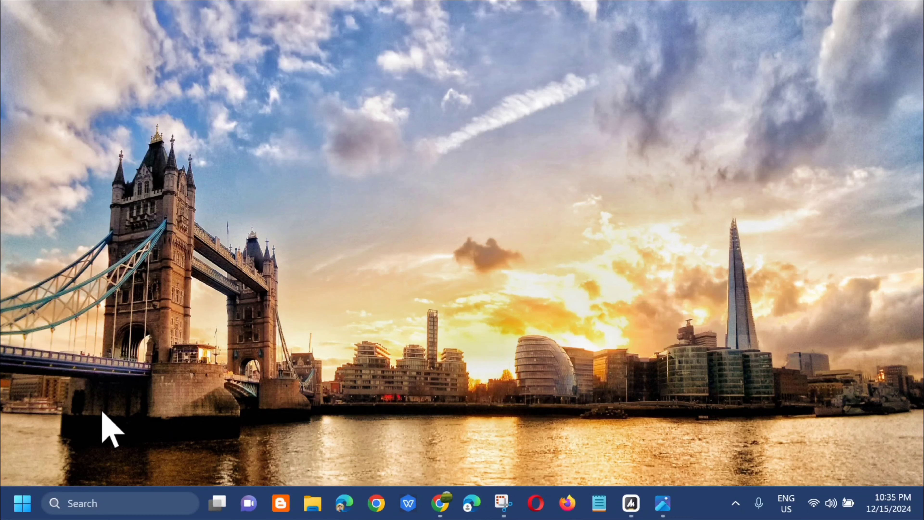
# - Find and open the Settings app, and go to the list of installed apps
pyautogui.click(21, 512)
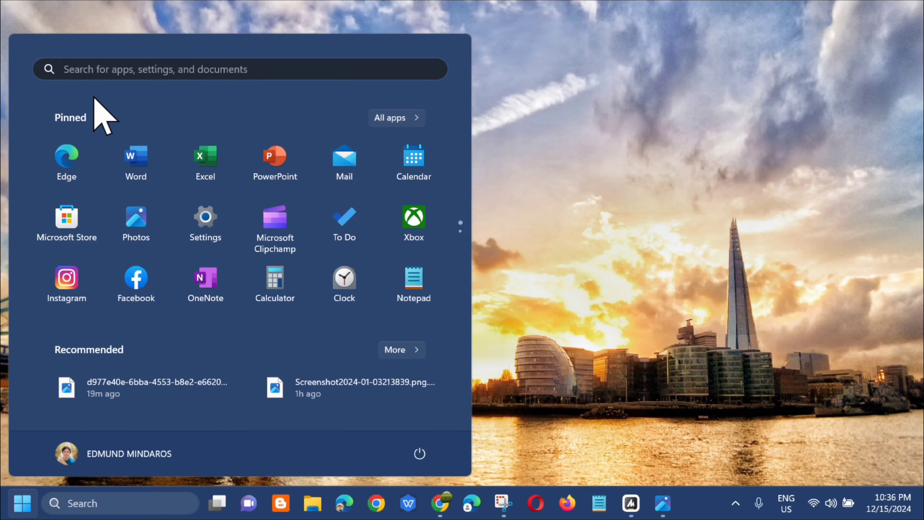
pyautogui.click(112, 69)
pyautogui.write('setti')
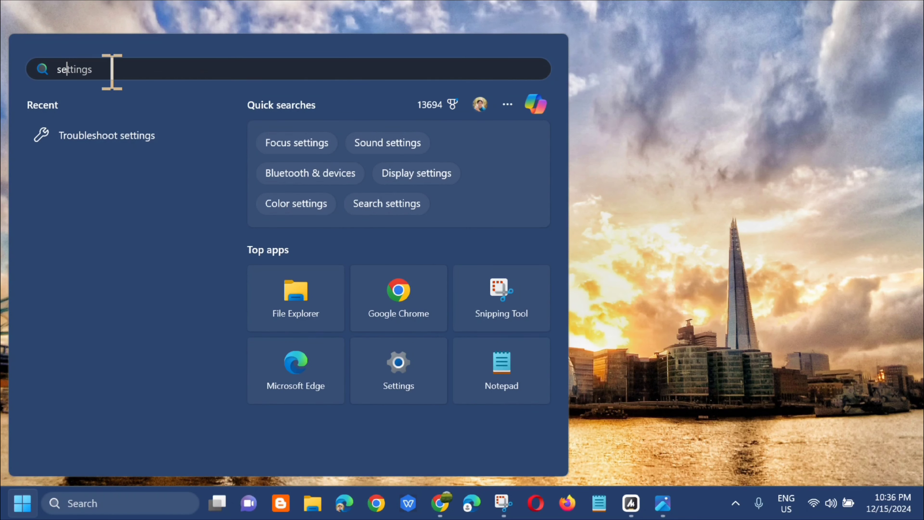
pyautogui.write('ngs')
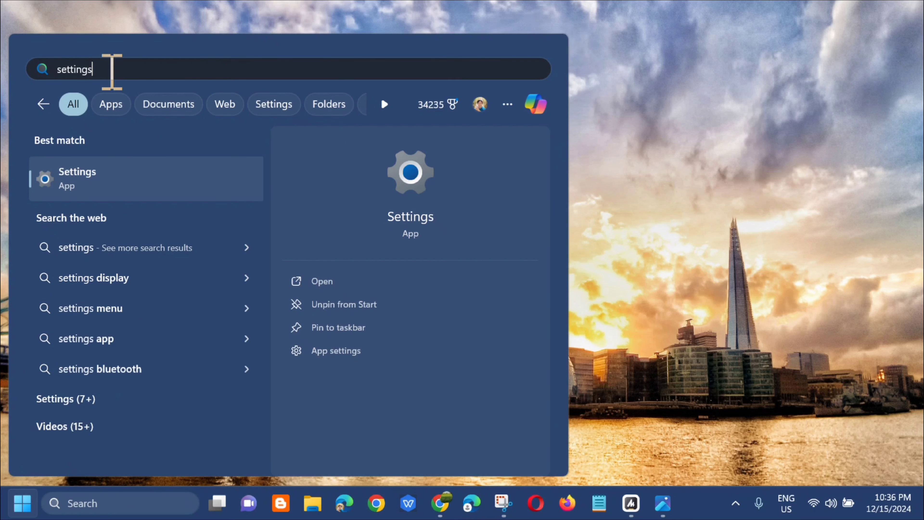
pyautogui.click(320, 283)
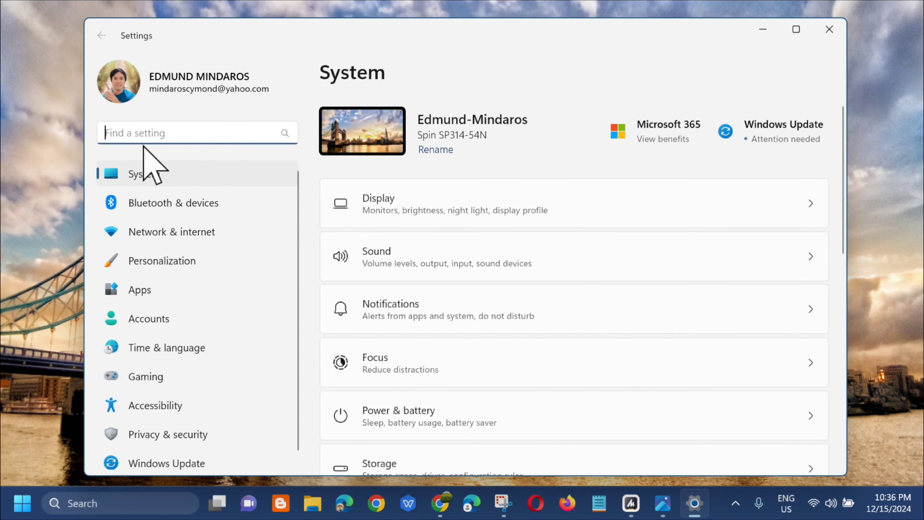
pyautogui.click(143, 293)
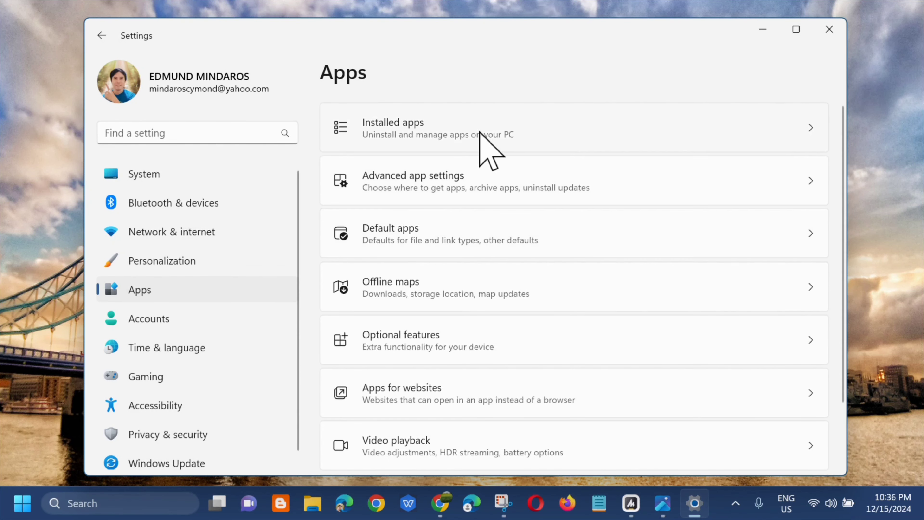
pyautogui.click(391, 129)
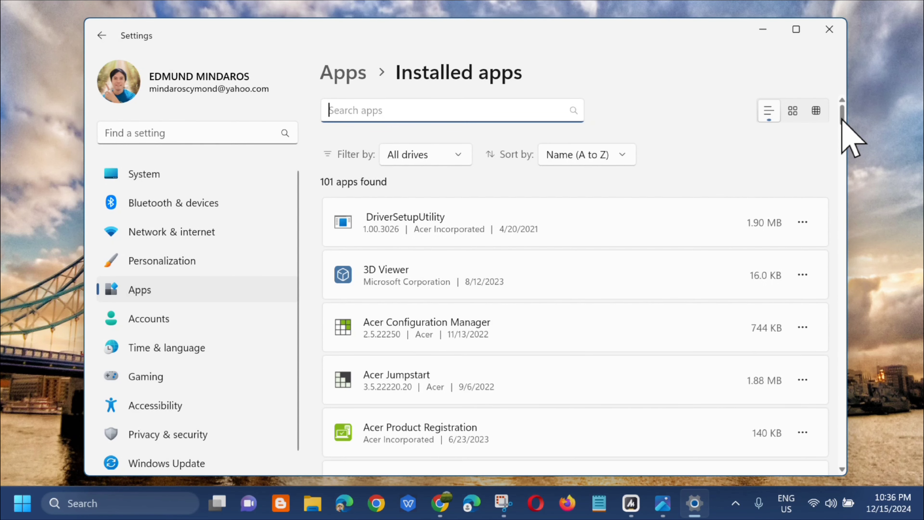
# - Find Microsoft Teams among the installed apps and open its advanced options
pyautogui.moveTo(843, 121); pyautogui.dragTo(845, 283)
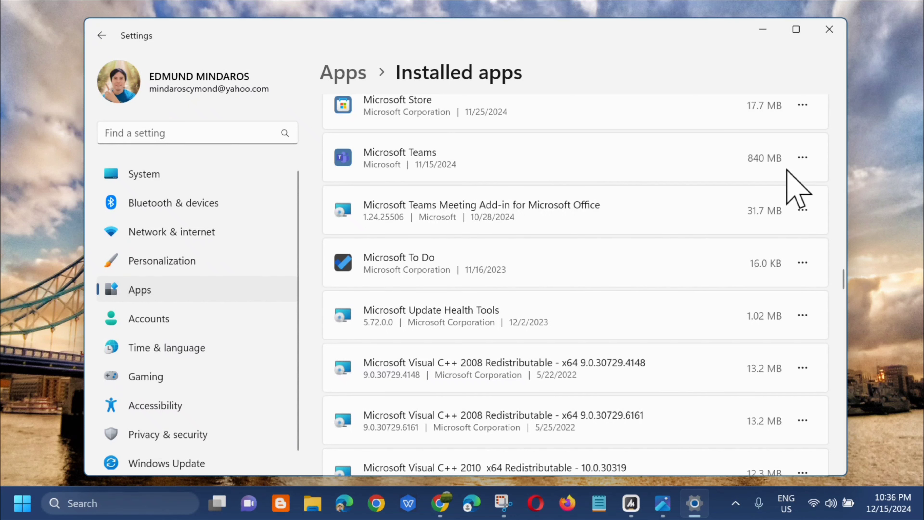
pyautogui.click(801, 157)
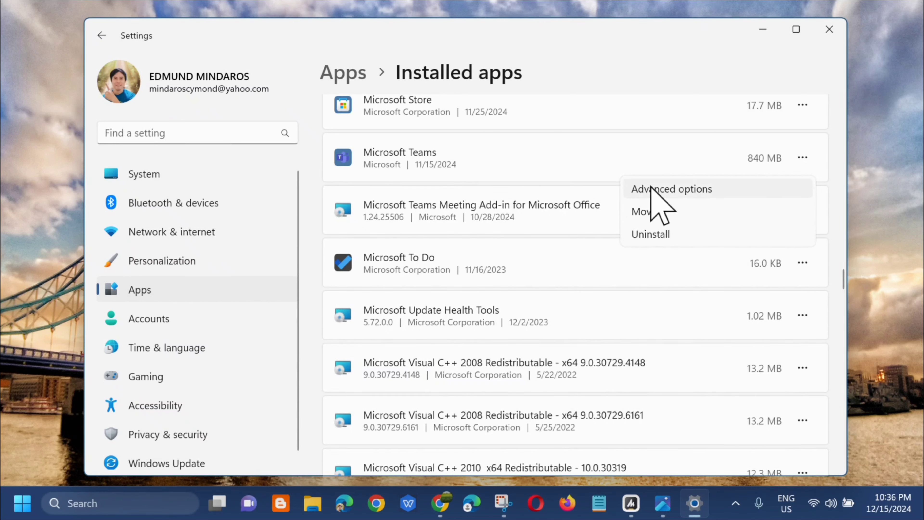
pyautogui.click(670, 189)
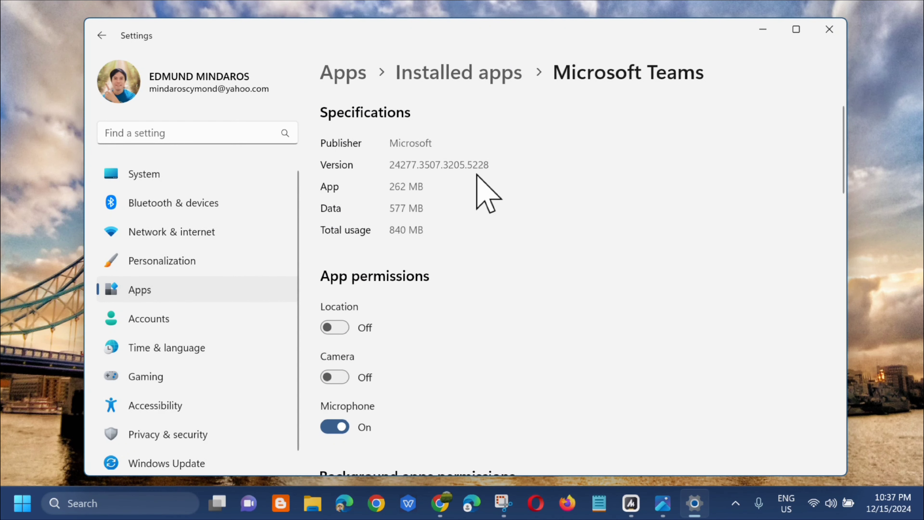
# - Repair the Microsoft Teams app without affecting its data
pyautogui.scroll(-15, 477, 175)
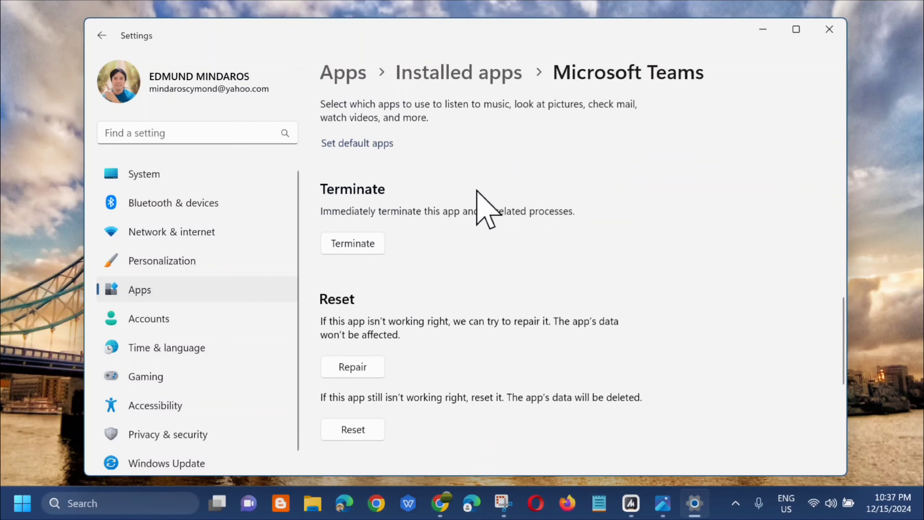
pyautogui.scroll(-1, 476, 191)
pyautogui.scroll(-3, 475, 233)
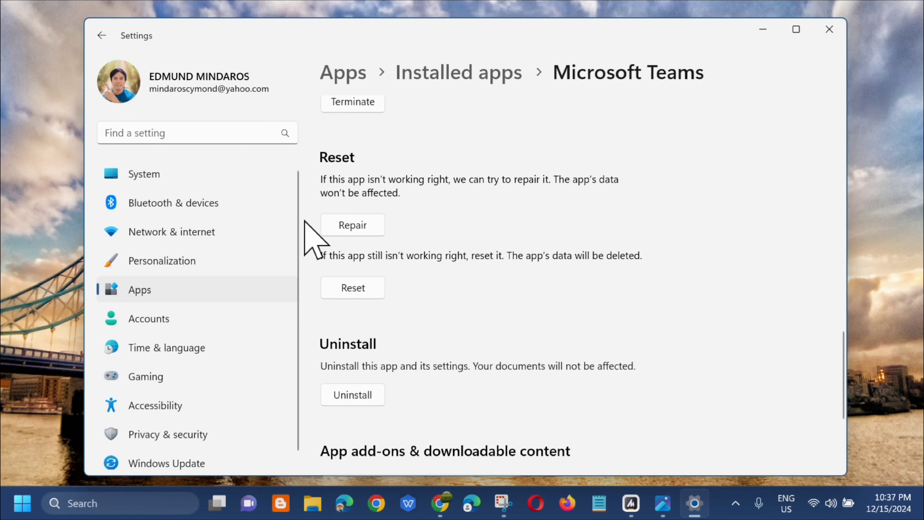
pyautogui.click(356, 225)
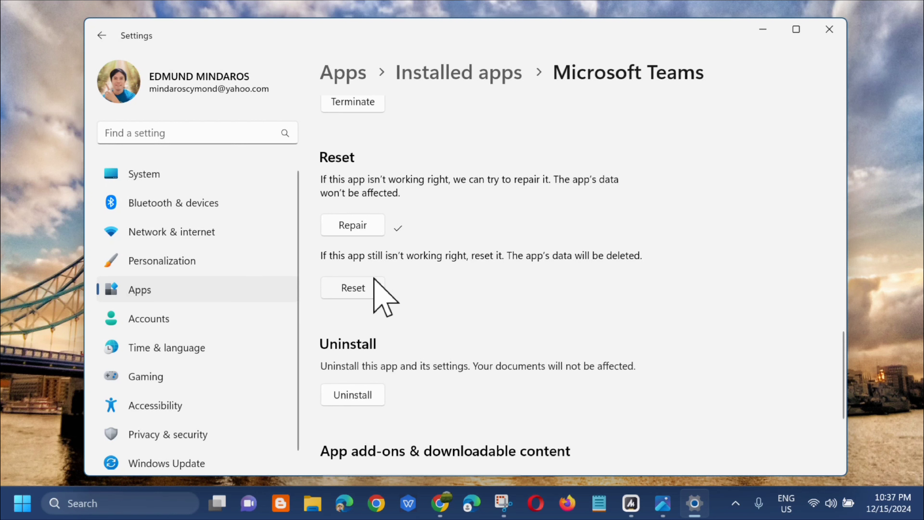
# - Reset the Microsoft Teams app, confirming the deletion of its data, and close Settings
pyautogui.click(353, 287)
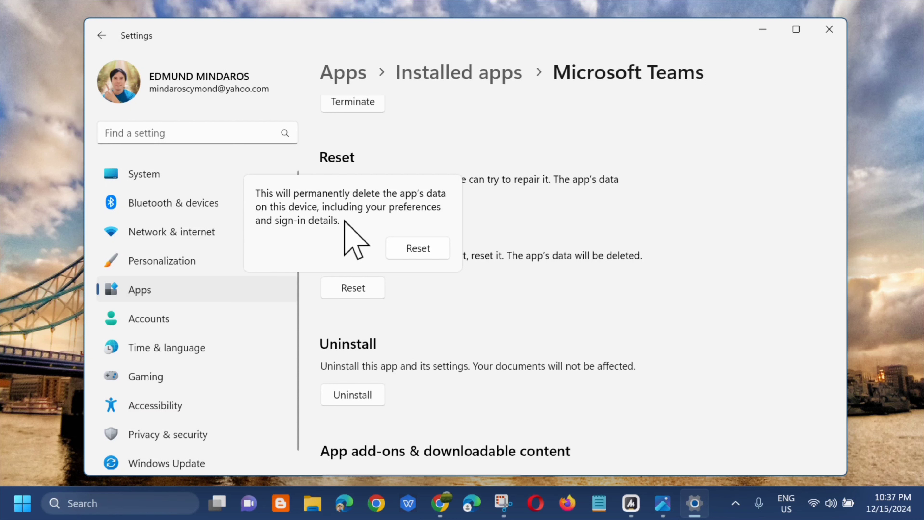
pyautogui.click(413, 248)
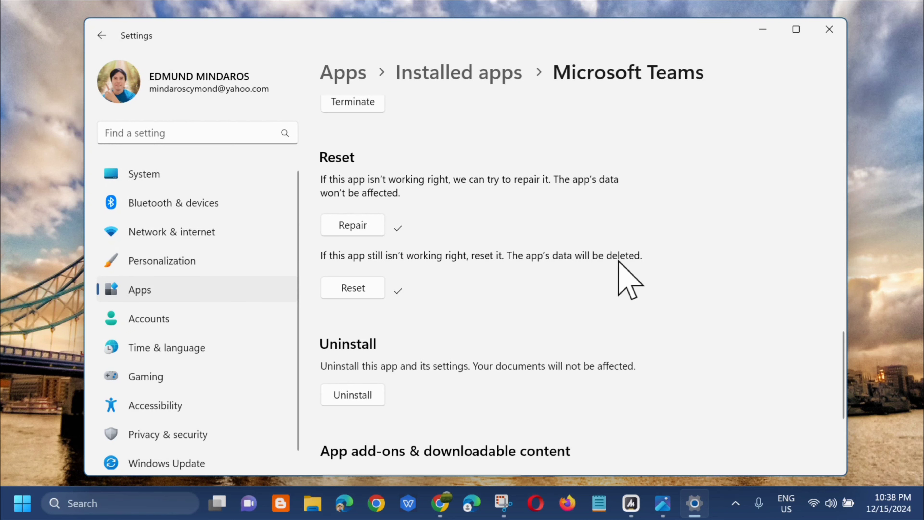
pyautogui.click(830, 29)
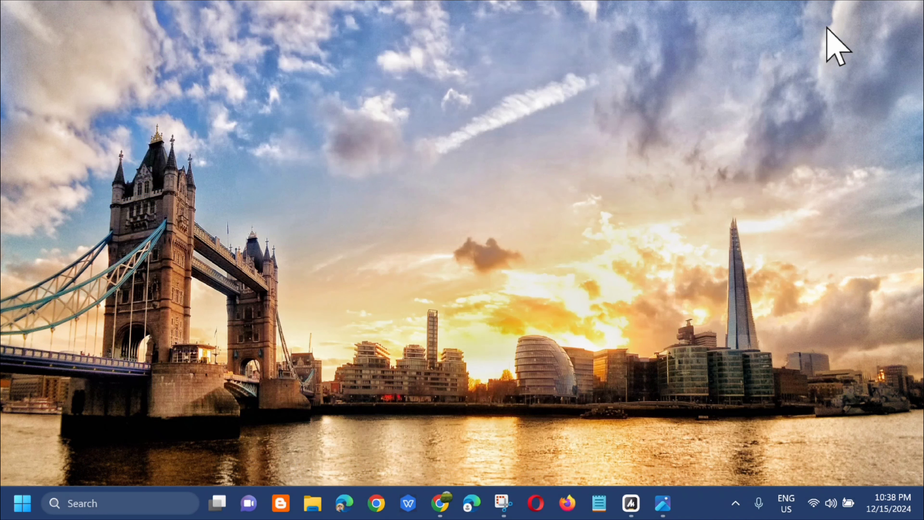
pyautogui.click(20, 505)
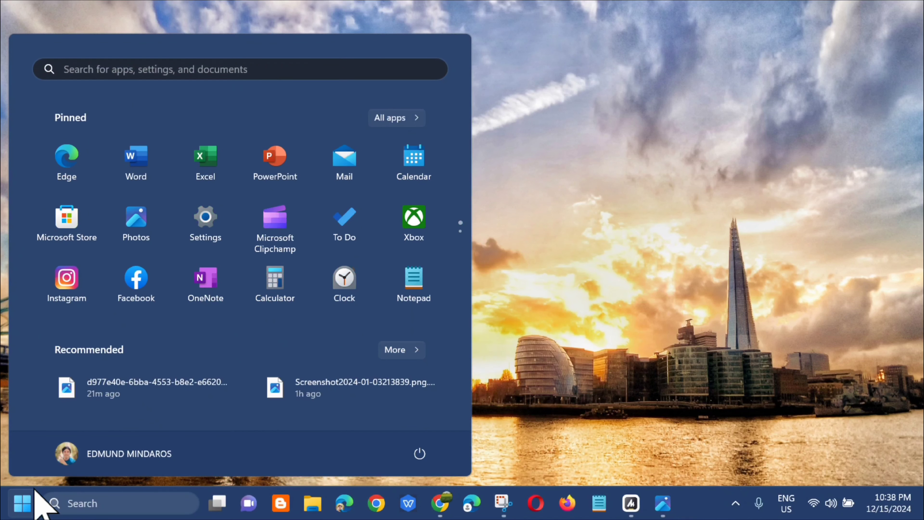
pyautogui.click(419, 453)
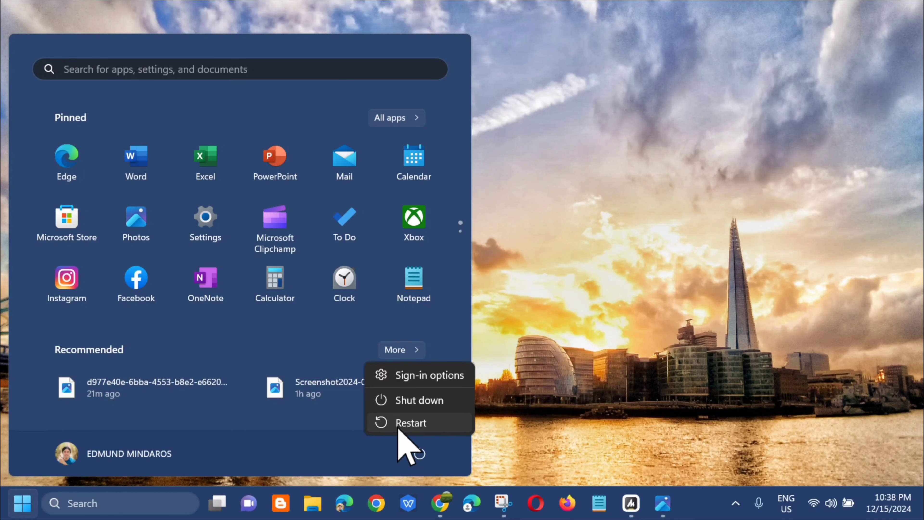
pyautogui.click(419, 446)
pyautogui.click(607, 348)
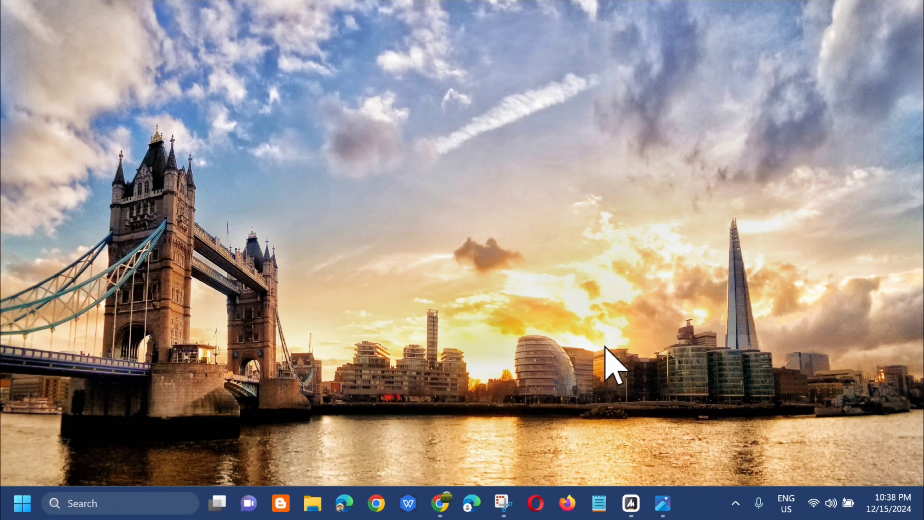